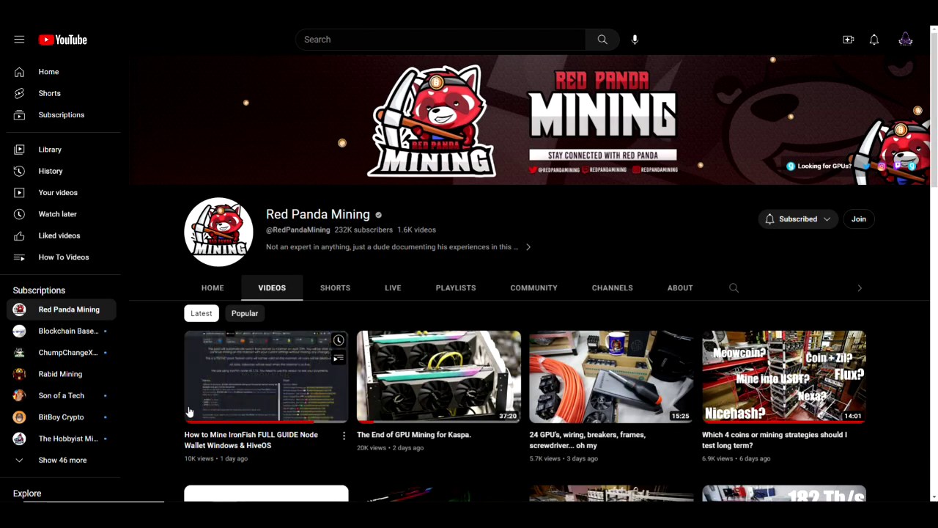
Open the Rabid Mining channel and the ChumpChangeXD channel to look over their recent Ironfish videos
left_click(96, 374)
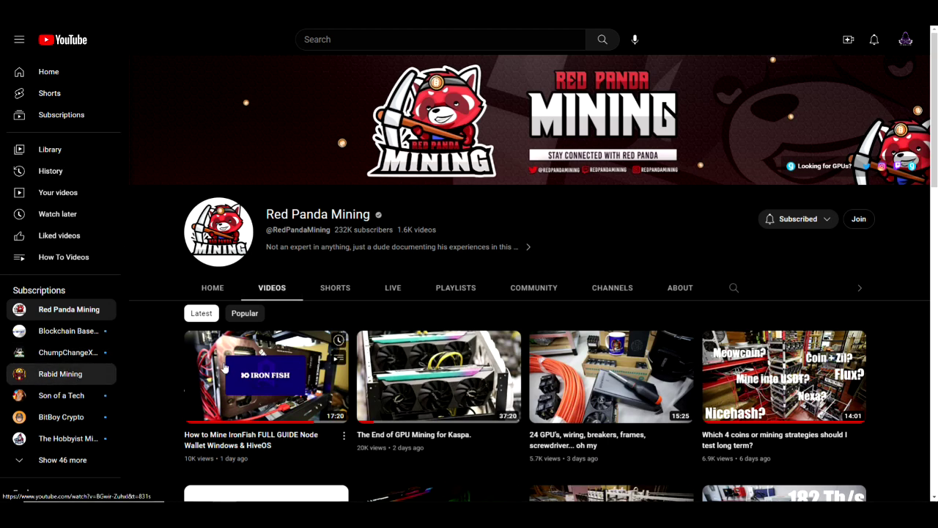
scroll(246, 367, "down", 2)
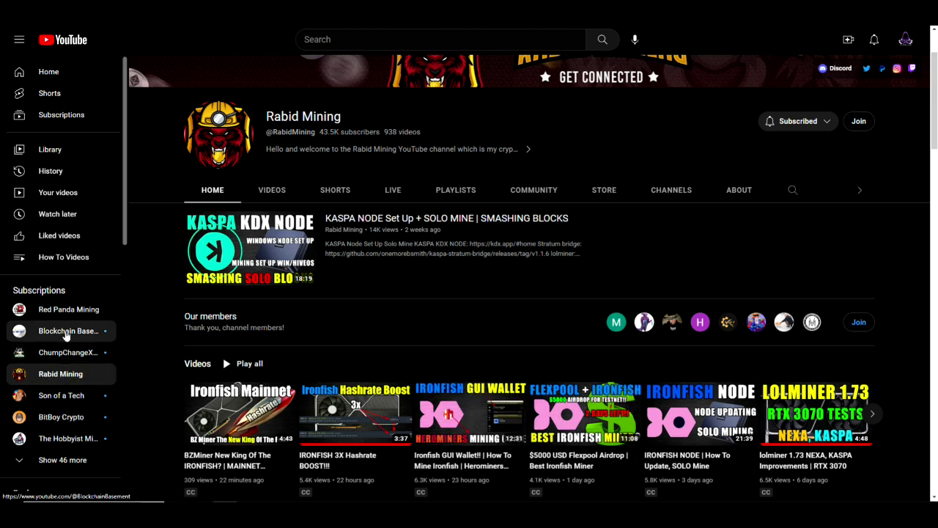
left_click(59, 352)
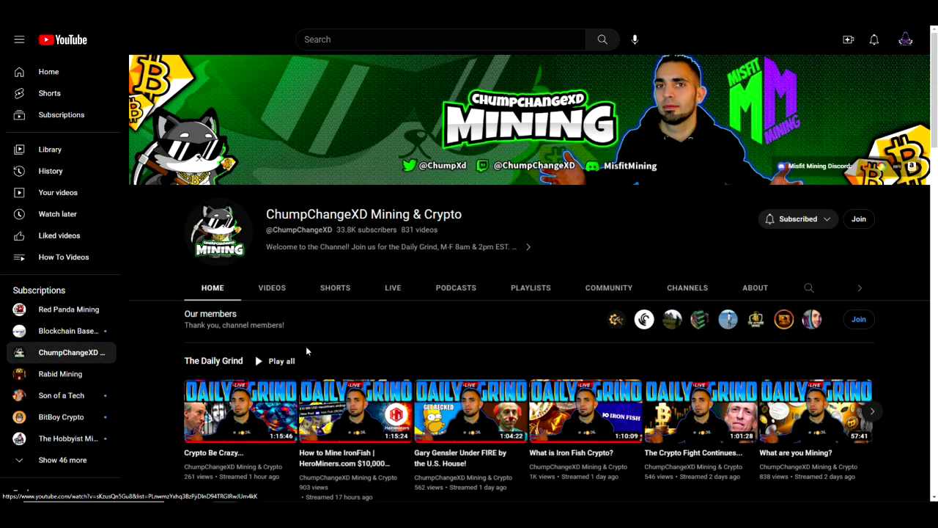
mouse_move(301, 418)
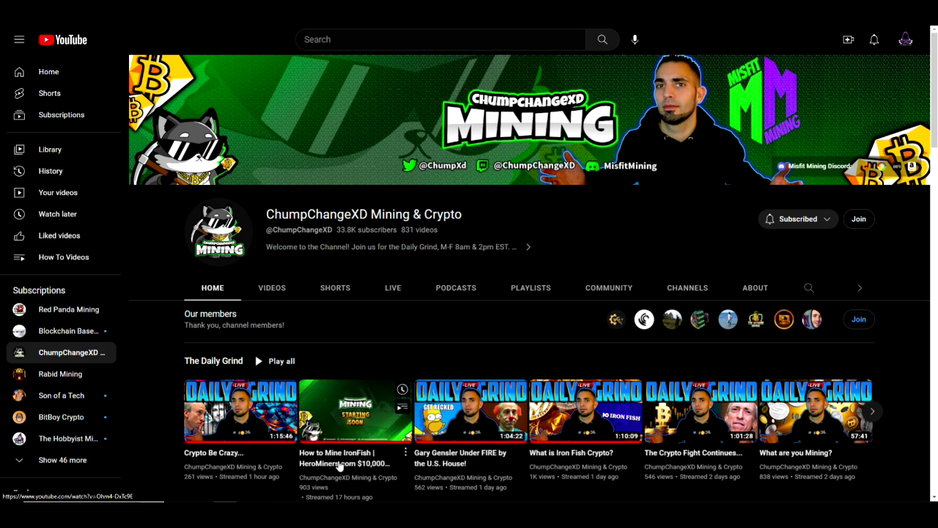
Expand the subscriptions list, open the Hawk Crypto Mining Co. channel and look over its recent videos
left_click(52, 460)
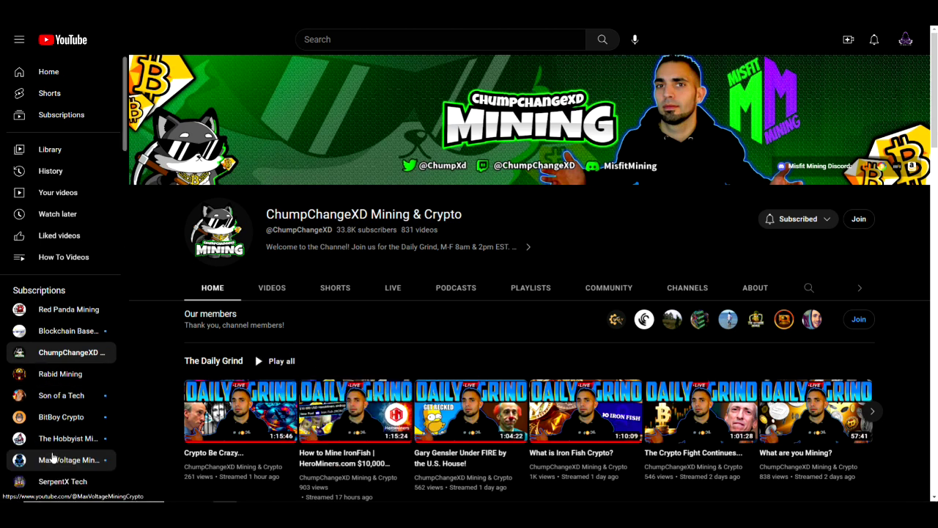
scroll(58, 436, "down", 1)
scroll(59, 437, "down", 1)
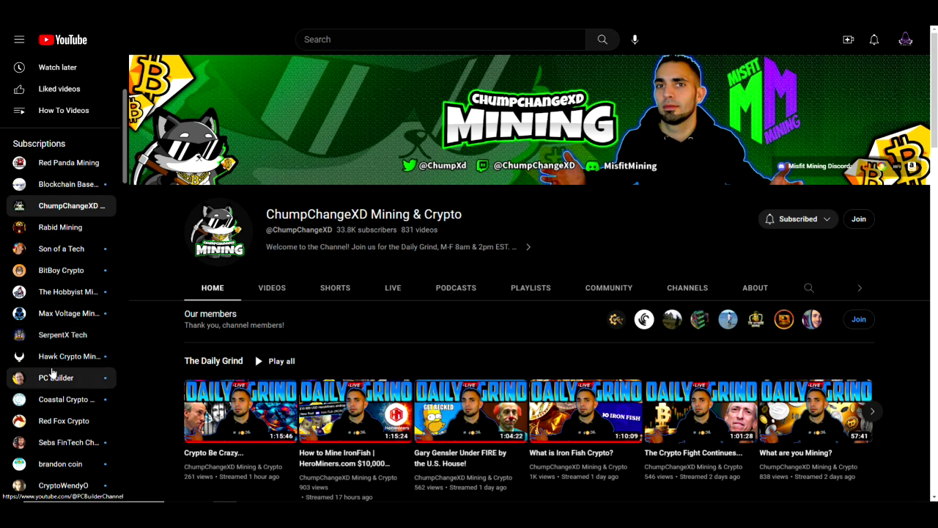
left_click(59, 356)
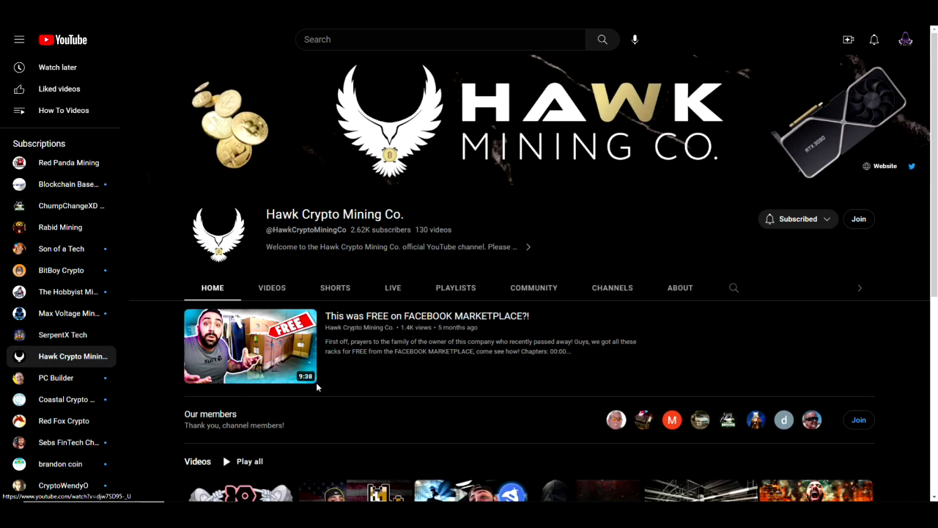
scroll(270, 279, "down", 1)
scroll(270, 286, "down", 1)
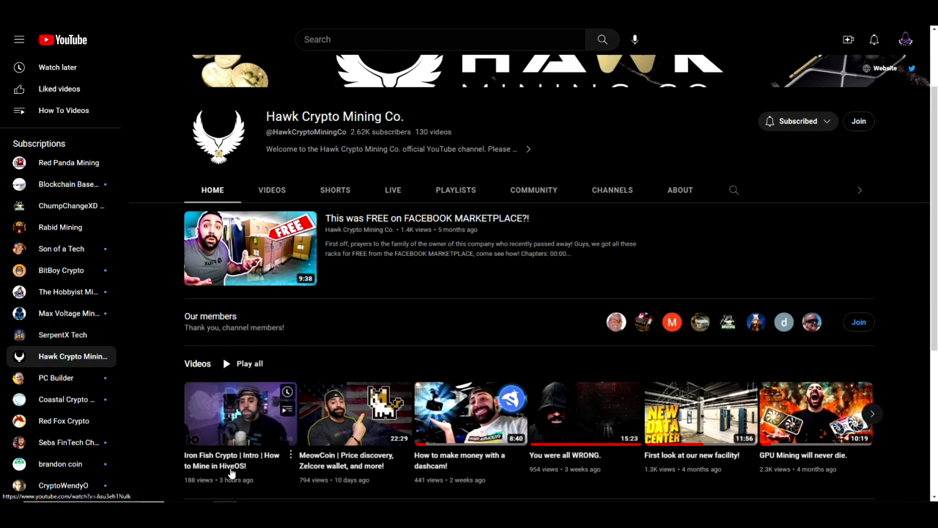
scroll(148, 401, "down", 1)
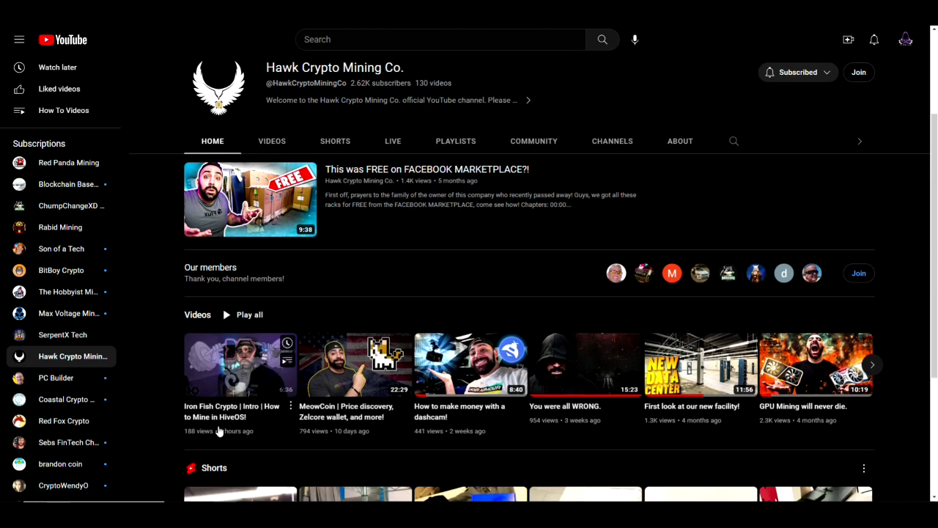
Open The Mining KiiNG channel from the subscriptions and show its videos
scroll(55, 371, "down", 4)
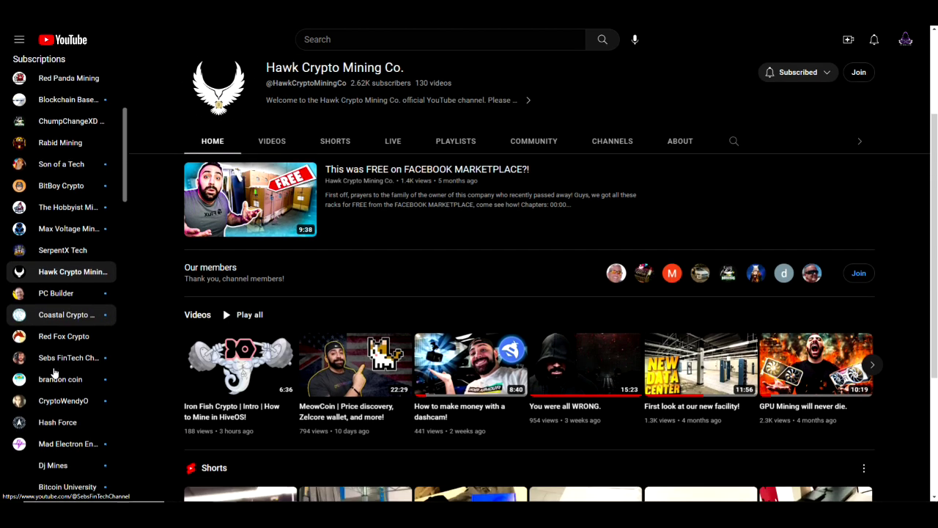
scroll(55, 372, "down", 4)
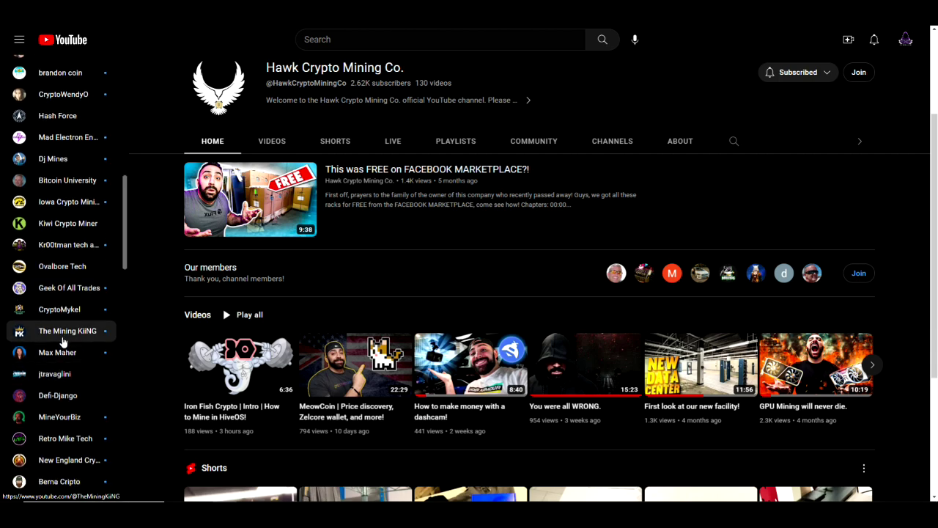
left_click(68, 343)
scroll(224, 353, "down", 3)
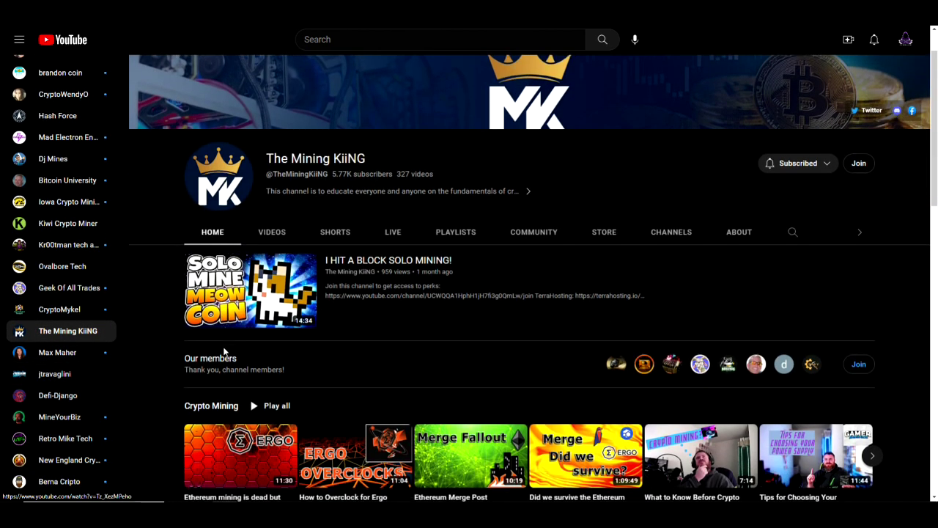
left_click(271, 141)
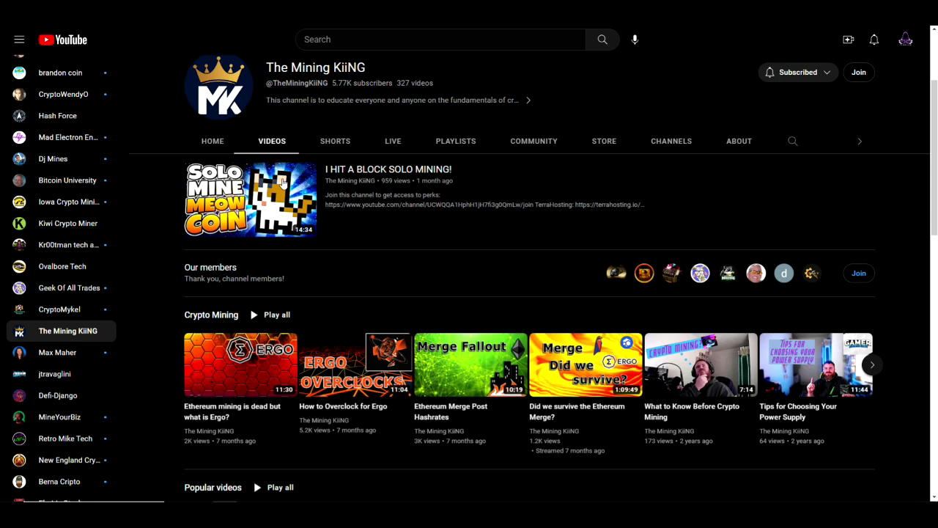
mouse_move(261, 418)
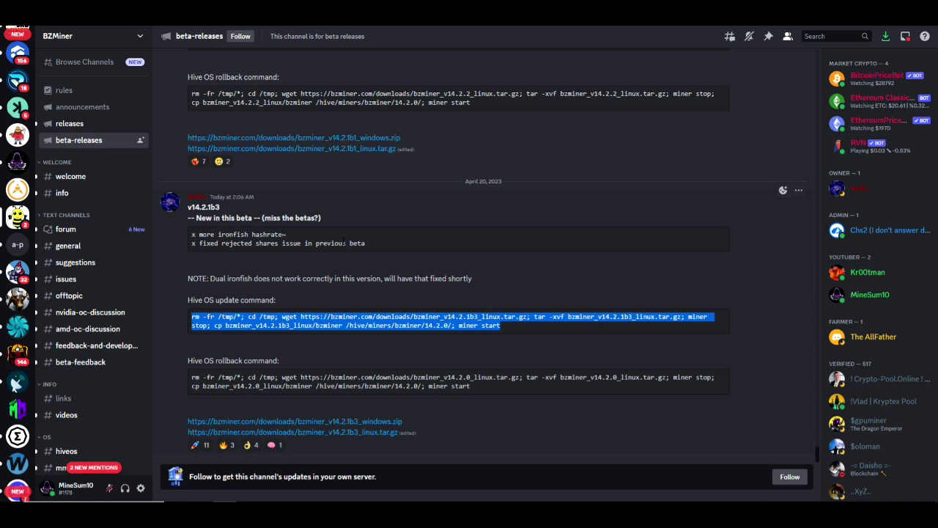
Switch to Hive OS, refresh the Alderaan worker and examine its GPU hashrates and active Ironfish srbminer flight sheet
key("alt+Tab")
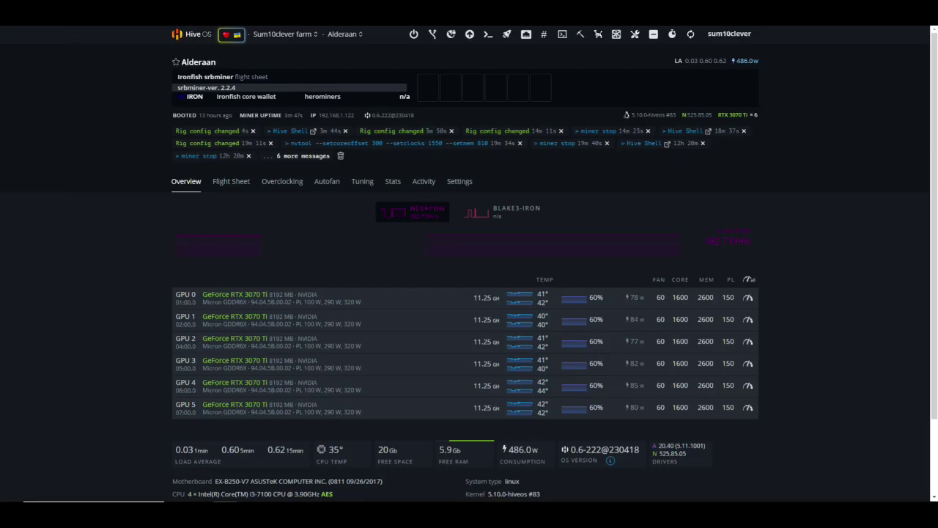
left_click(691, 37)
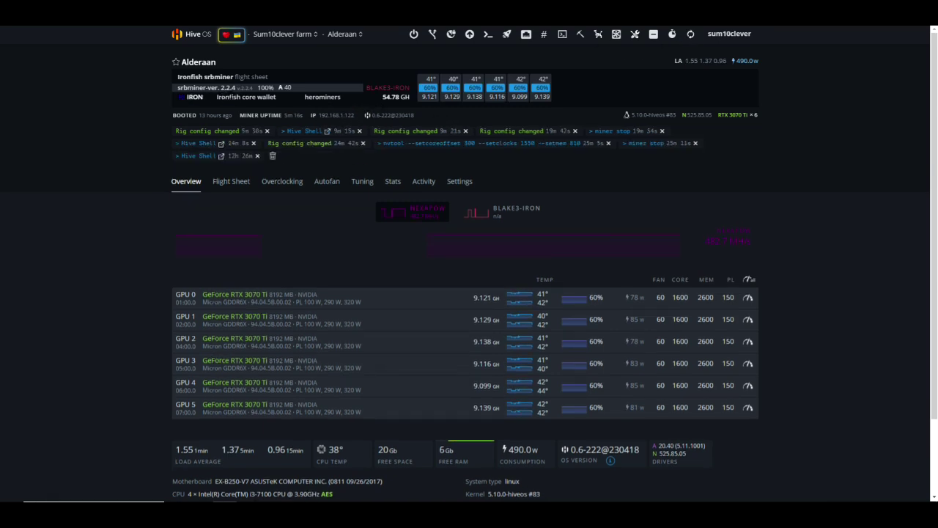
left_click(234, 184)
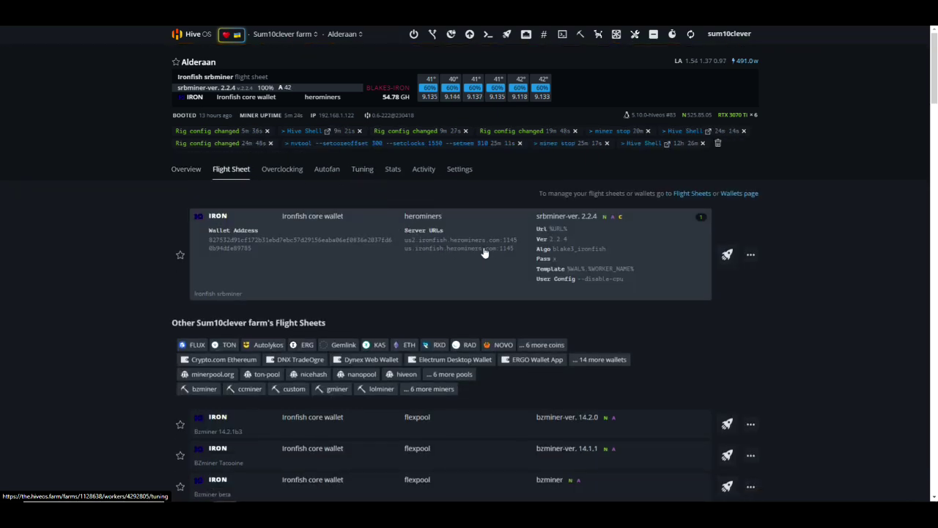
left_click(185, 172)
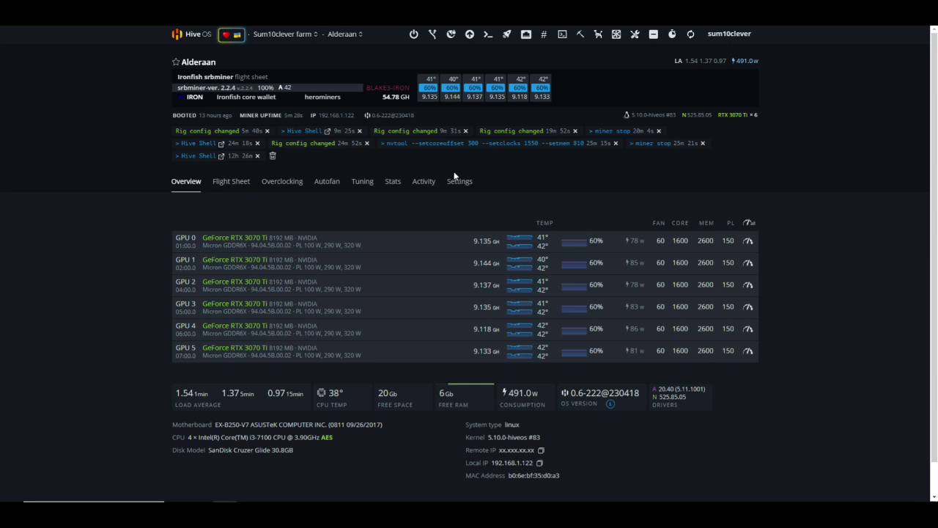
Review the coin, wallet, pool and BzMiner configuration of the Bzminer 14.2.1b3 flight sheet, leaving its settings as they are
left_click(230, 181)
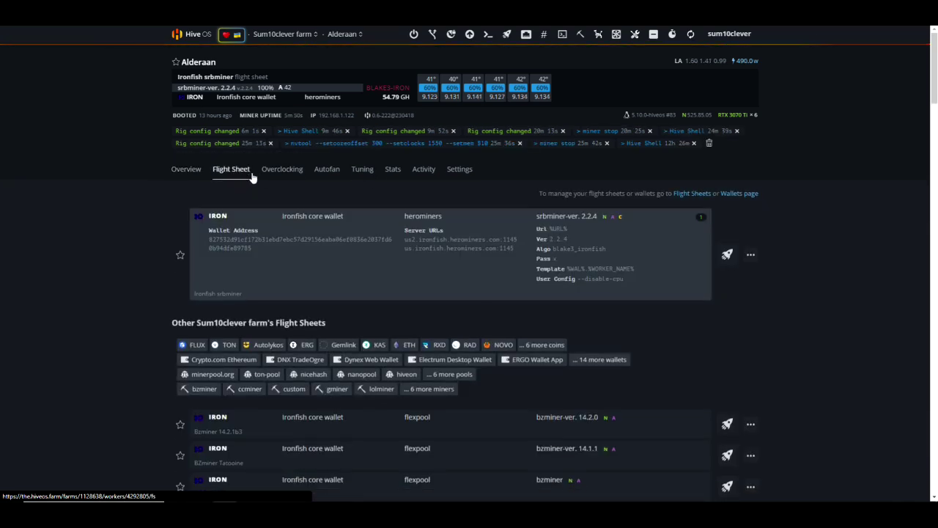
scroll(330, 191, "down", 2)
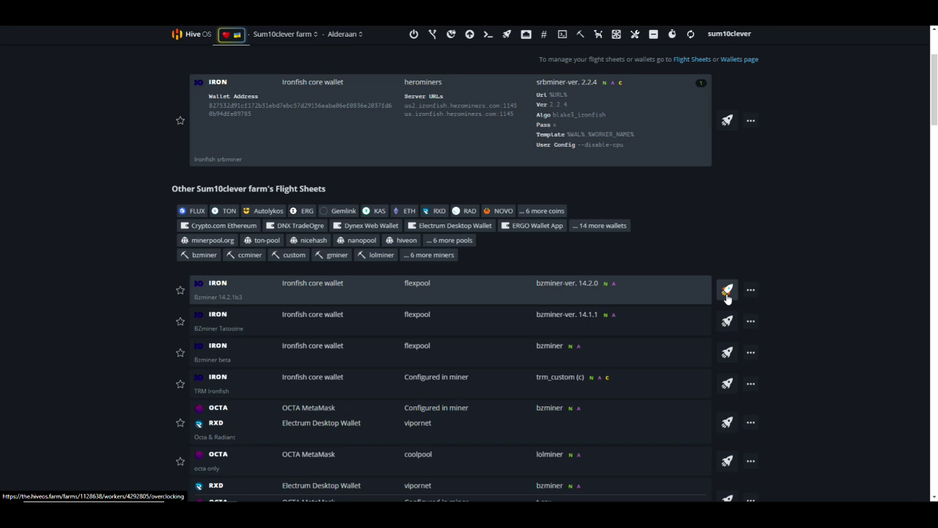
left_click(751, 293)
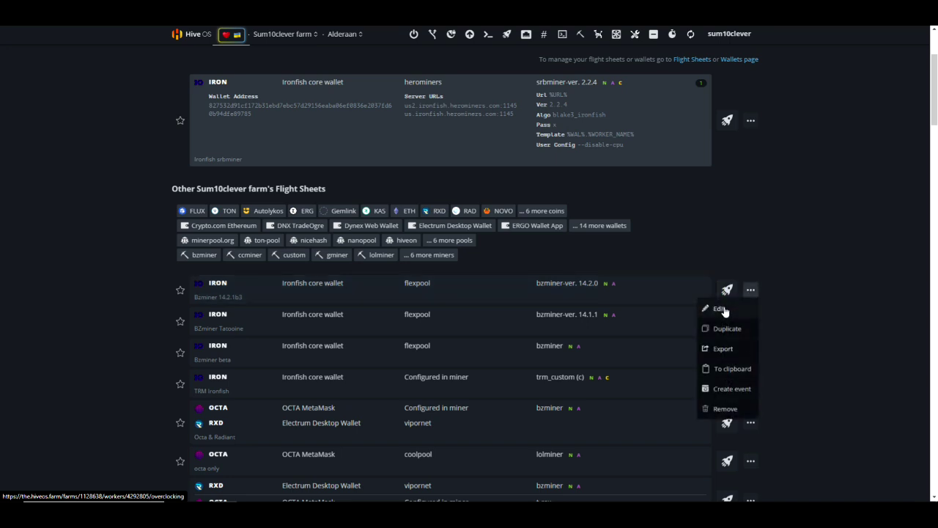
left_click(720, 310)
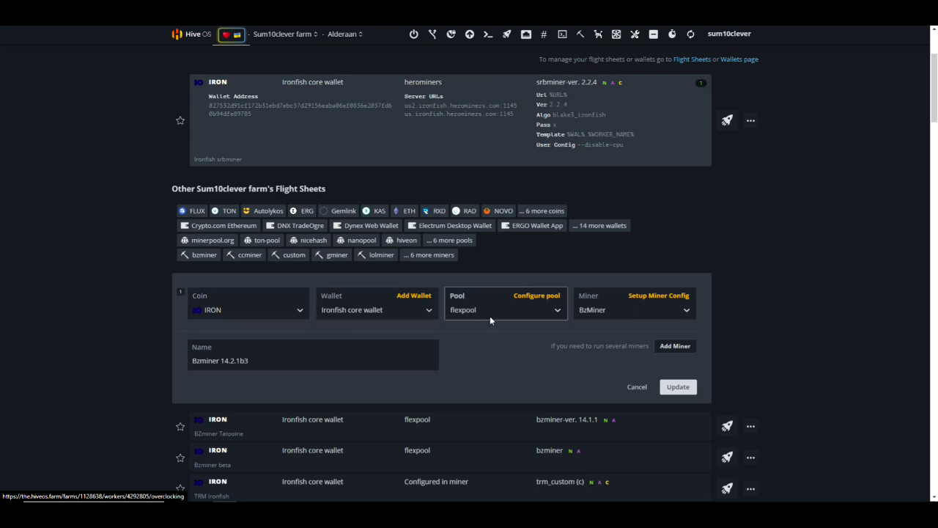
left_click(656, 296)
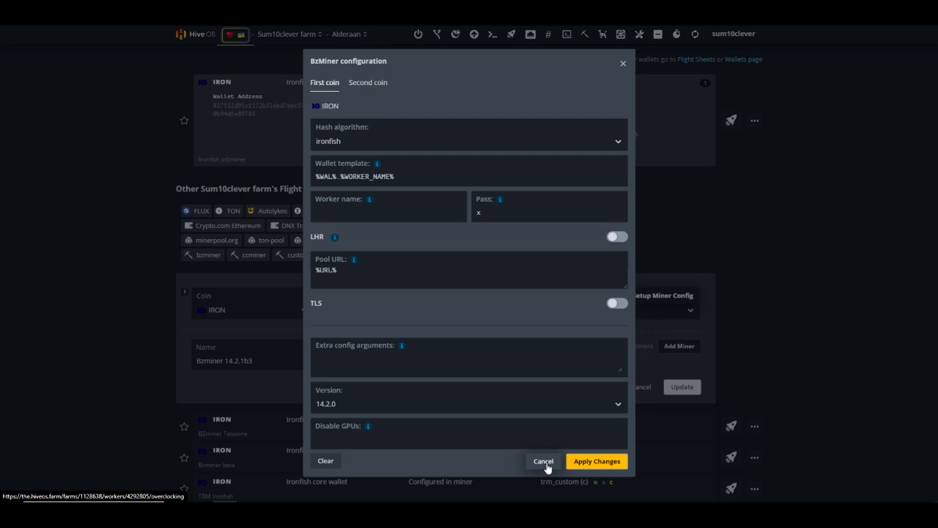
left_click(543, 461)
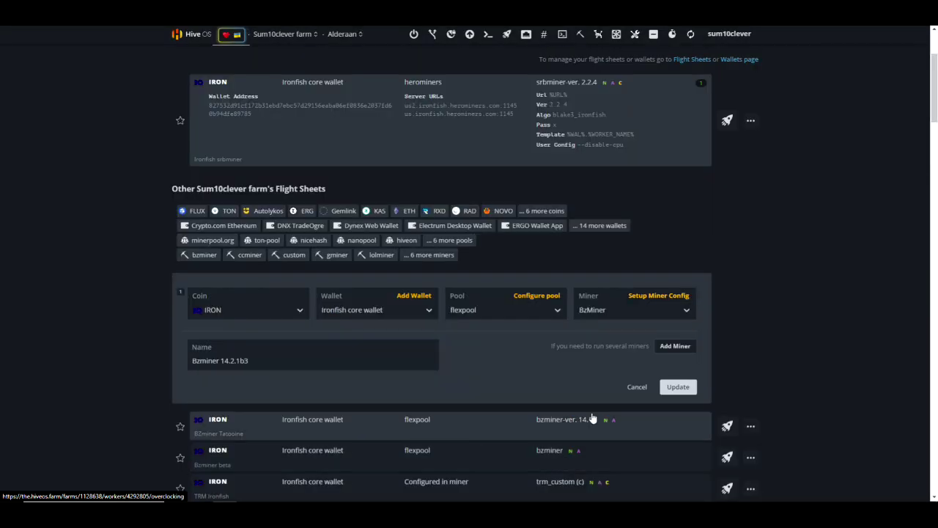
left_click(678, 386)
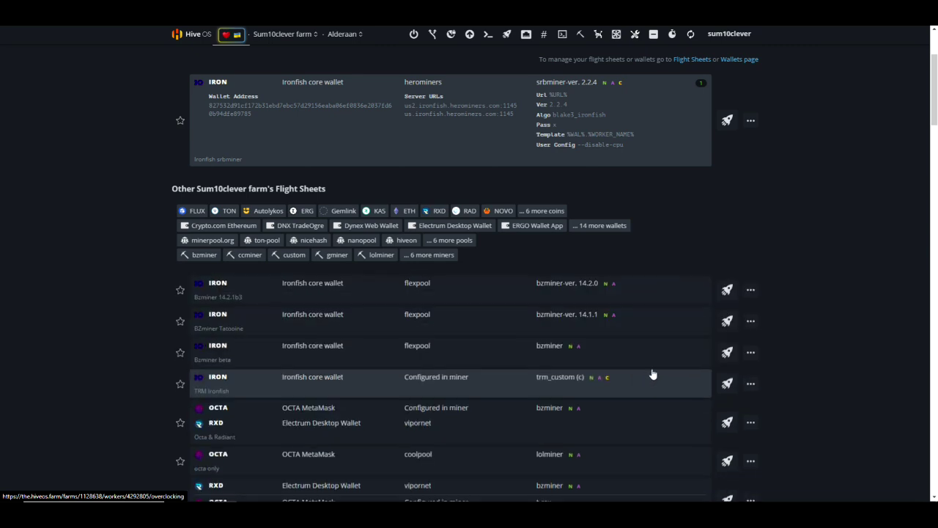
Apply the Bzminer 14.2.1b3 flight sheet to the Alderaan worker and start a Hive Shell remote session
left_click(726, 291)
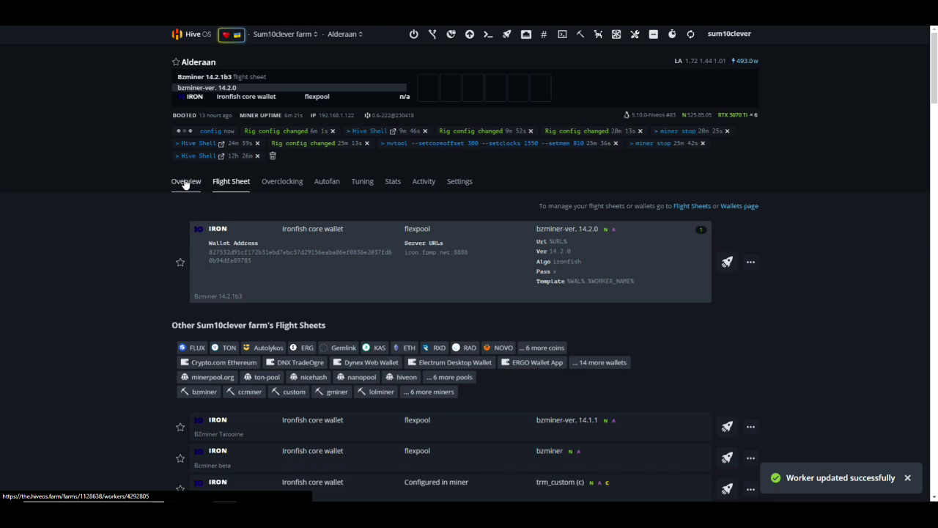
left_click(184, 183)
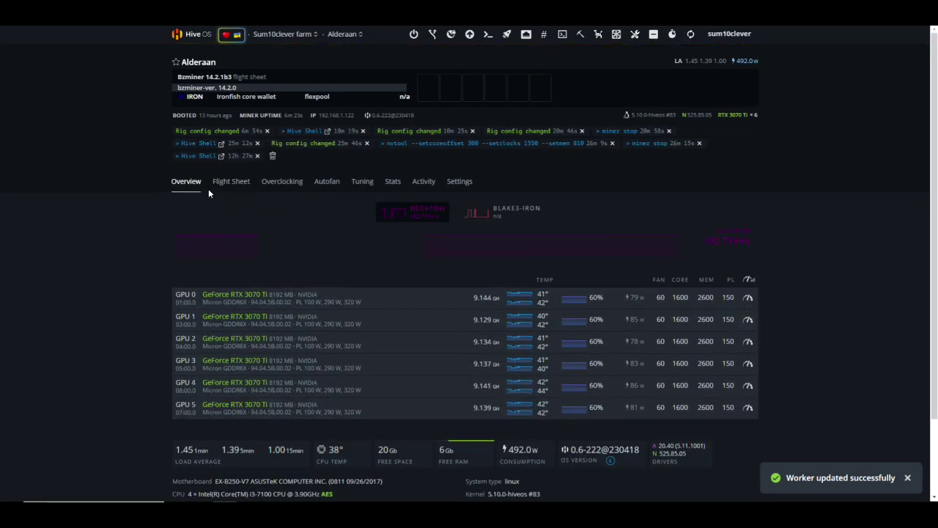
left_click(563, 40)
left_click(583, 57)
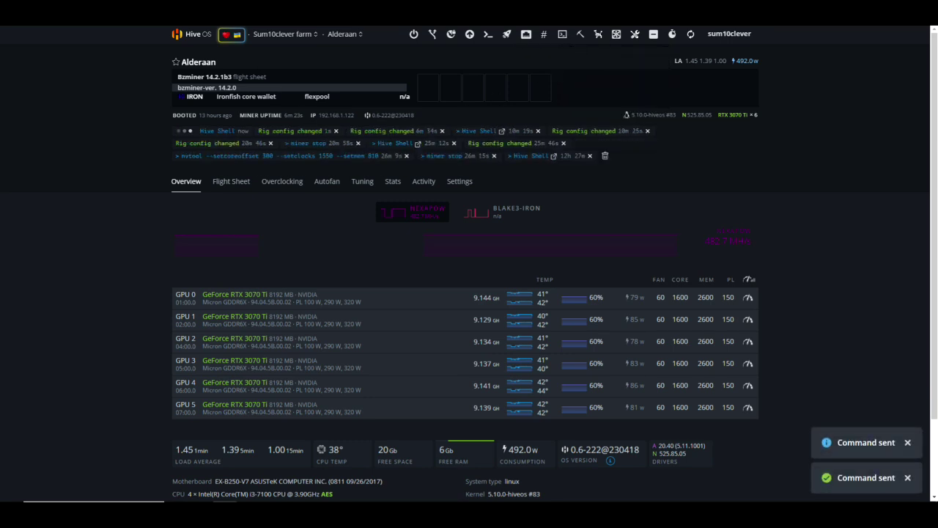
Switch to Discord and copy the Hive OS update command for v14.2.1b3 from the BZMiner beta-releases channel
key("alt+Tab")
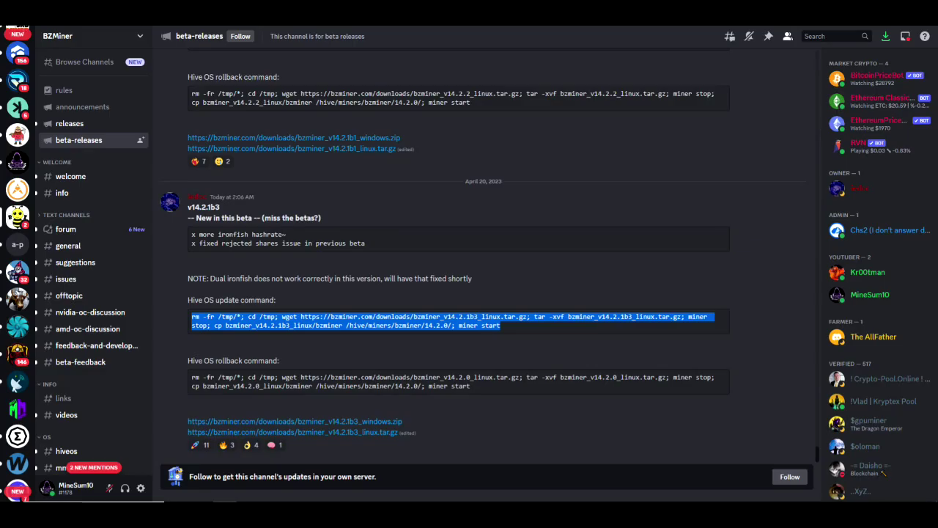
right_click(251, 317)
left_click(276, 327)
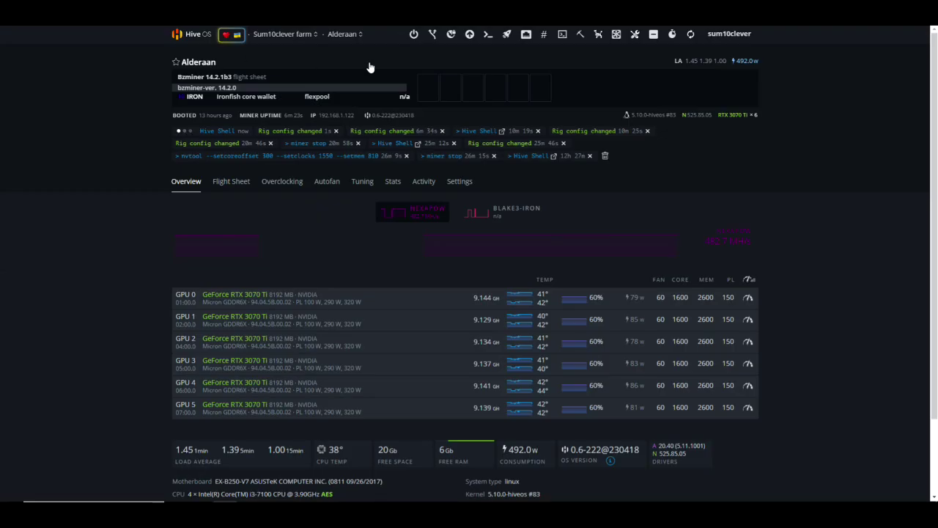
Return to Hive OS, run the copied BzMiner v14.2.1b3 update command in Alderaan's Hive Shell, and close the shell details
left_click(691, 37)
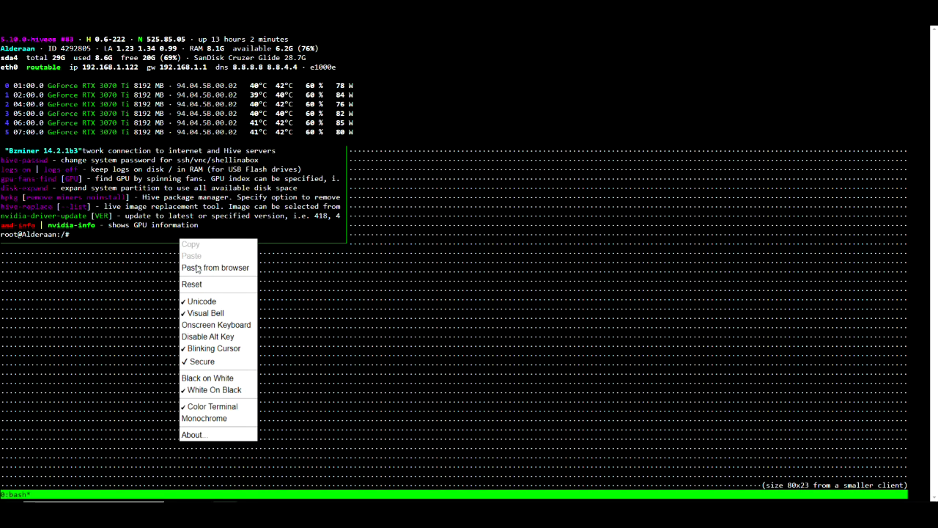
left_click(214, 268)
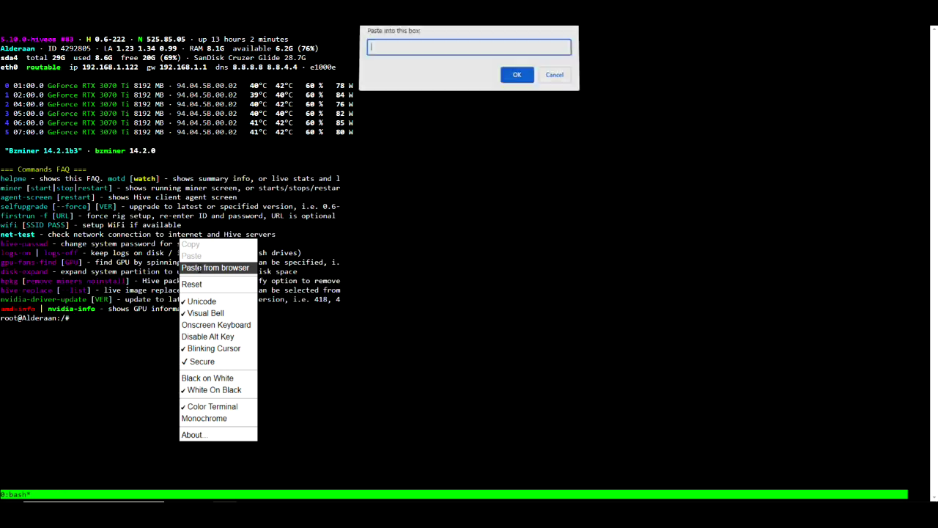
right_click(389, 52)
left_click(408, 117)
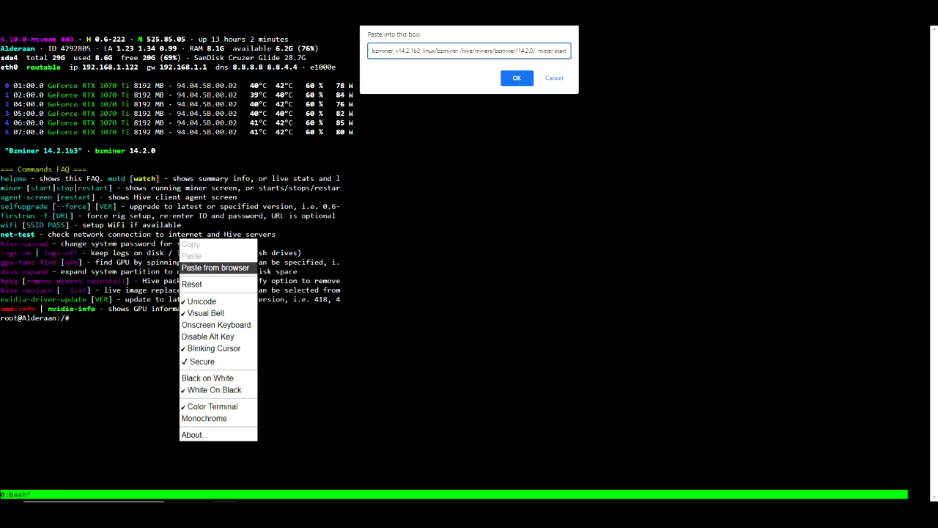
left_click(516, 78)
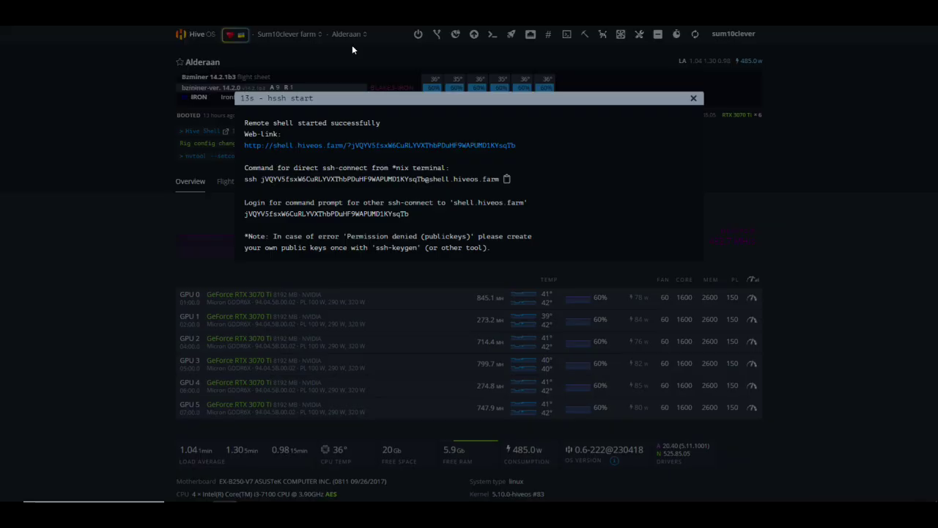
left_click(693, 97)
mouse_move(211, 88)
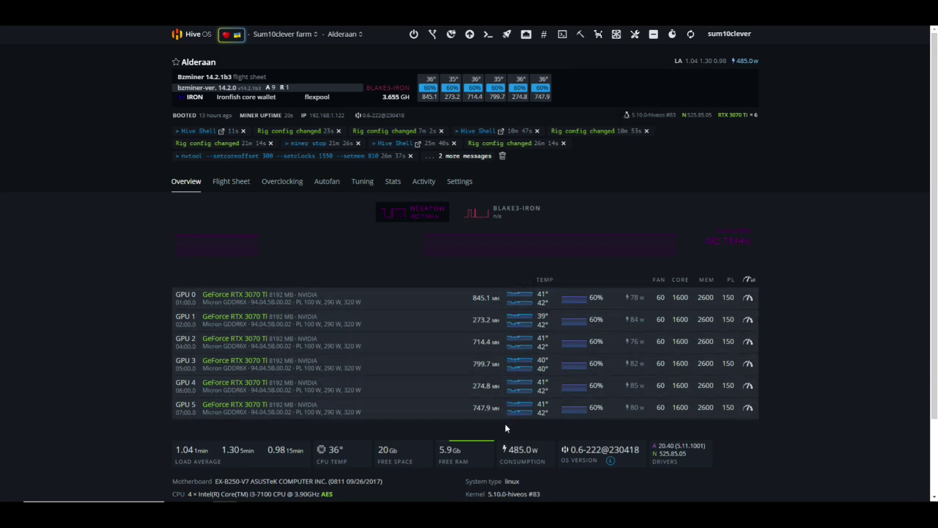
Refresh the Alderaan worker's mining statistics and check the accepted, rejected and invalid share ratio of the BzMiner entry
left_click(689, 37)
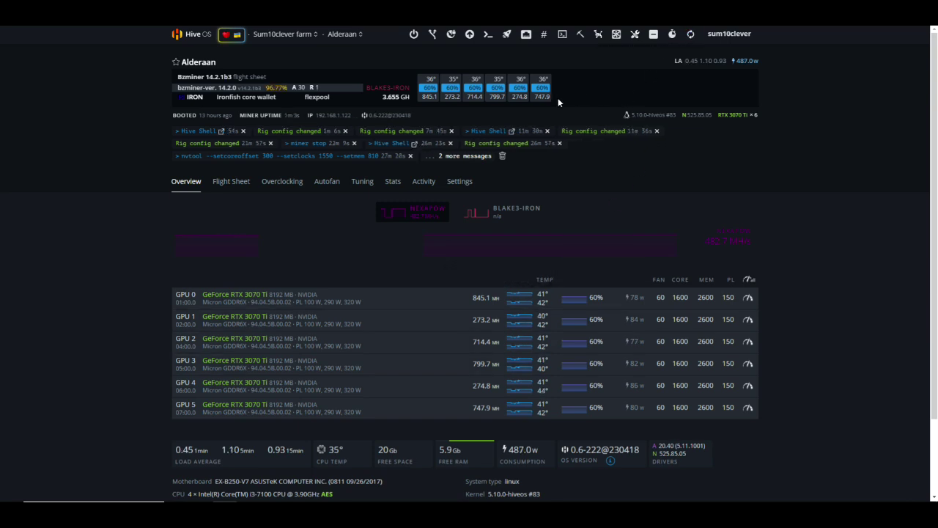
mouse_move(319, 87)
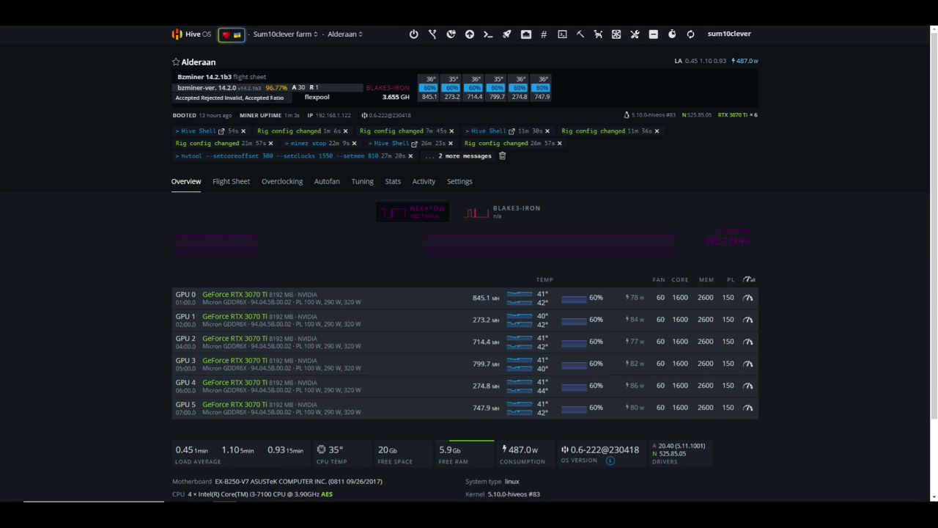
left_click(692, 38)
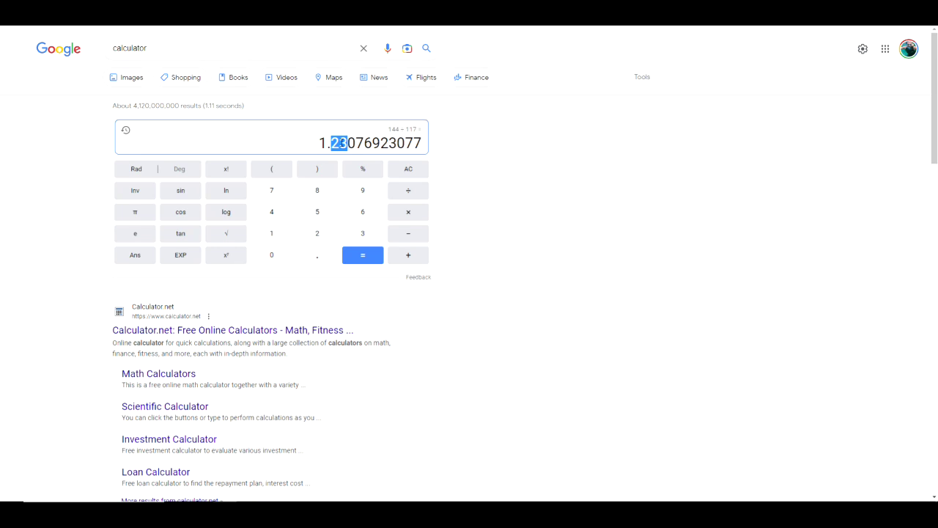
Highlight the first two decimals of the 144 ÷ 117 result in Google's calculator, and refresh Alderaan's statistics back in Hive OS
left_click(334, 144)
left_click_drag(333, 143, 348, 144)
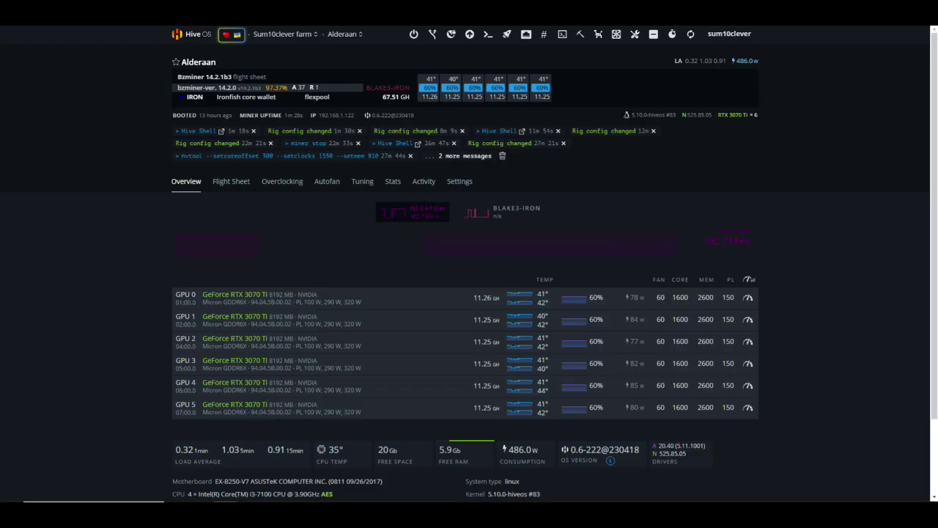
left_click(691, 38)
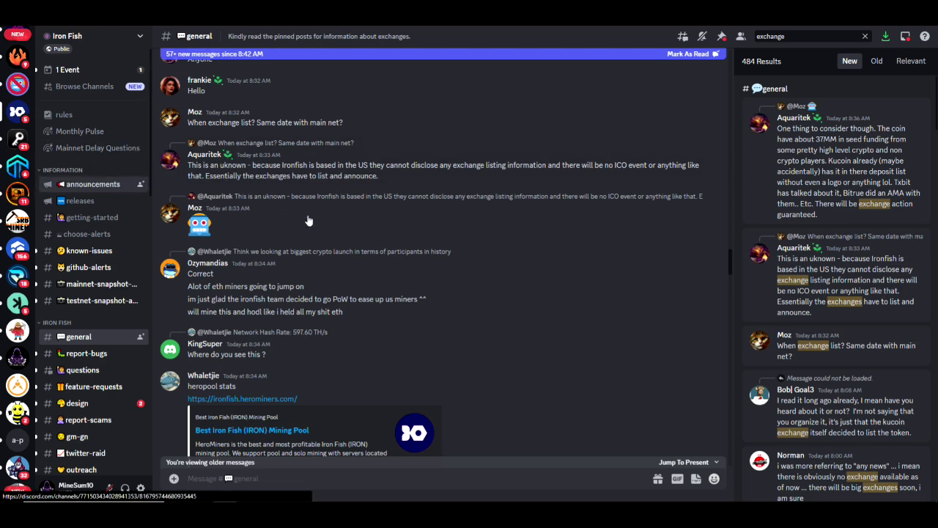
Switch to the Iron Fish Discord server and open its announcements channel to view the list of operational mining pools
left_click(93, 184)
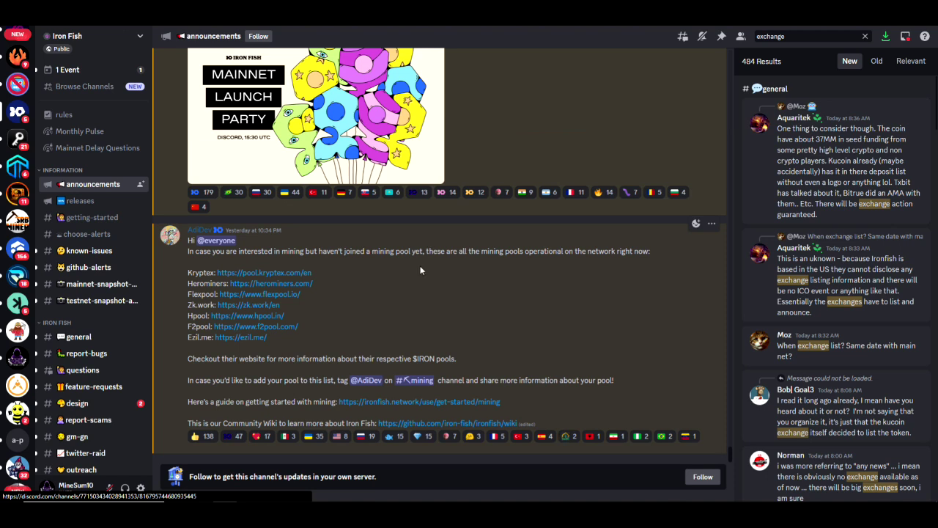